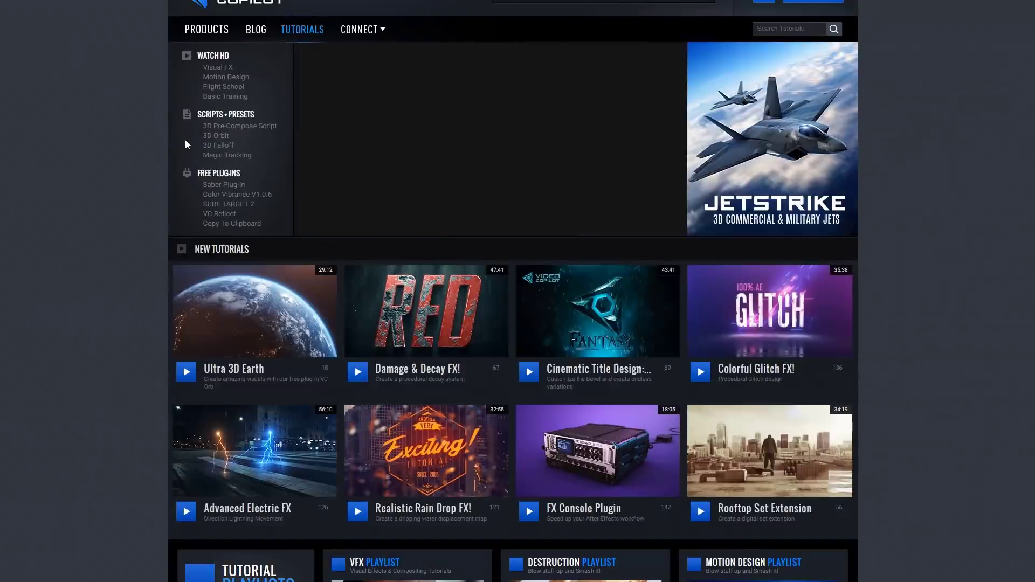
Scroll down the Video Copilot tutorial list headed by 169. Ultra 3D Earth.
scroll(88, 365, "down", 12)
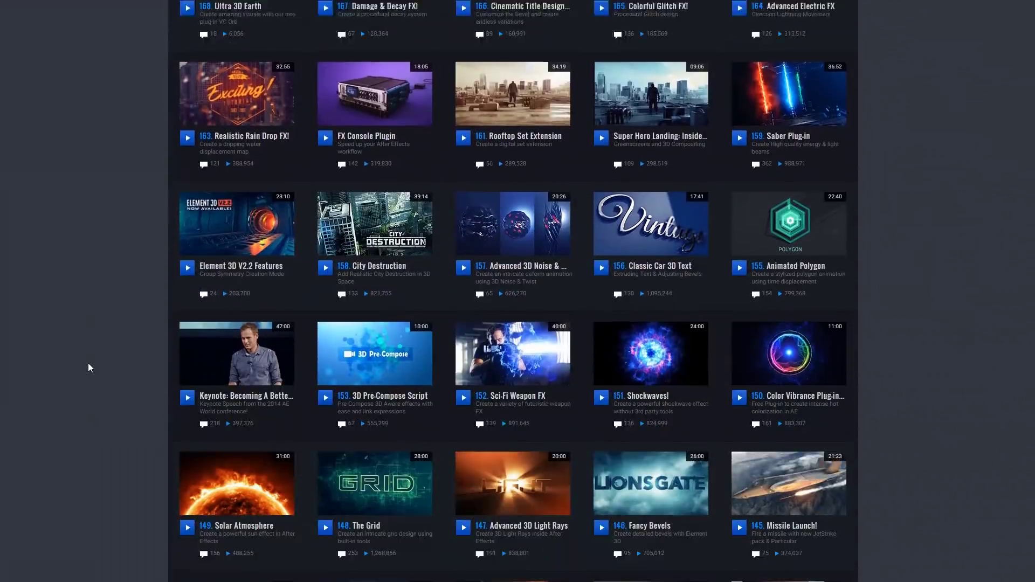
scroll(13, 299, "down", 12)
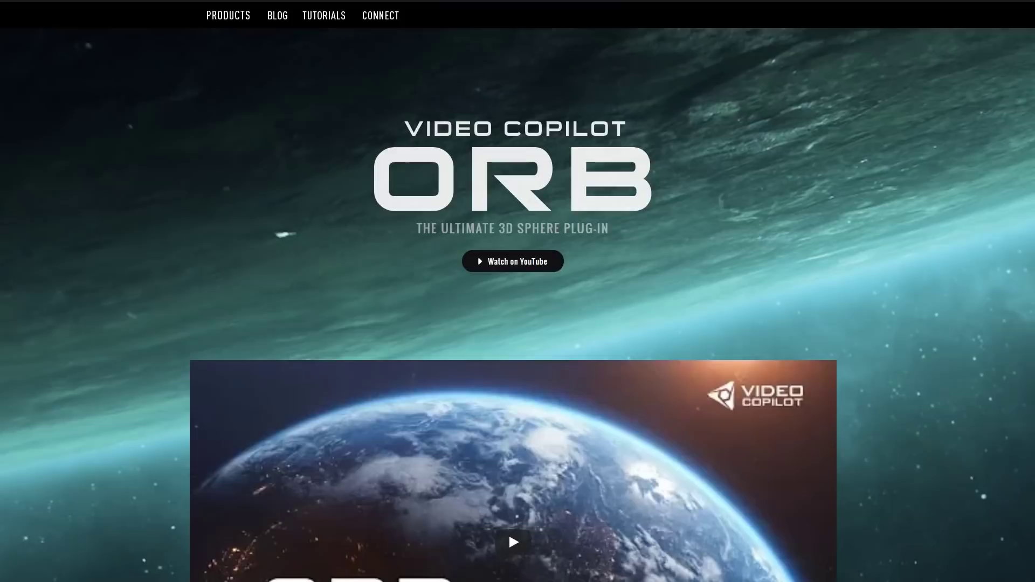
Scroll through the ORB features, then drag the Earth maps and Stars image into terra.
scroll(517, 302, "down", 15)
scroll(517, 302, "down", 4)
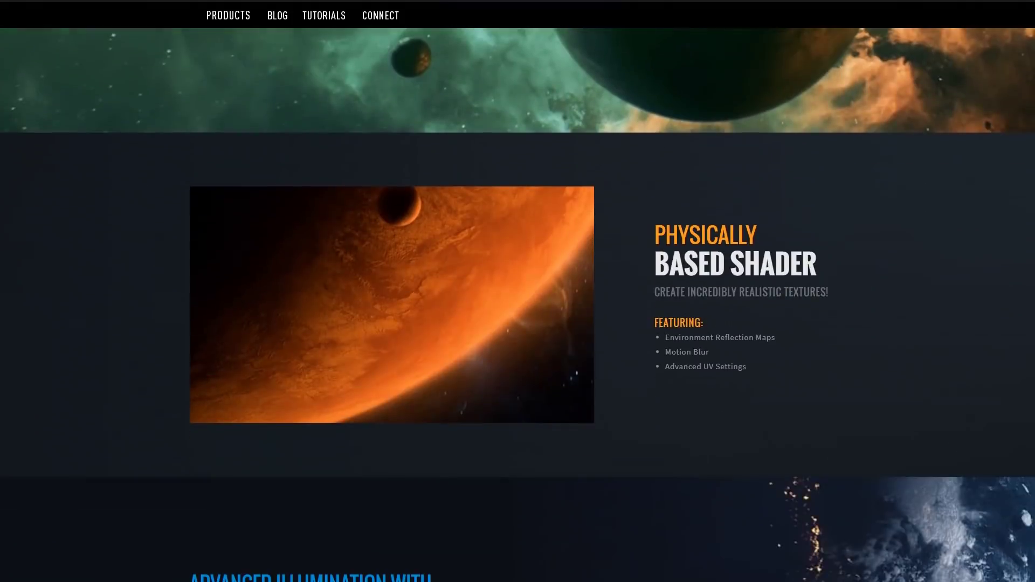
scroll(17, 378, "down", 16)
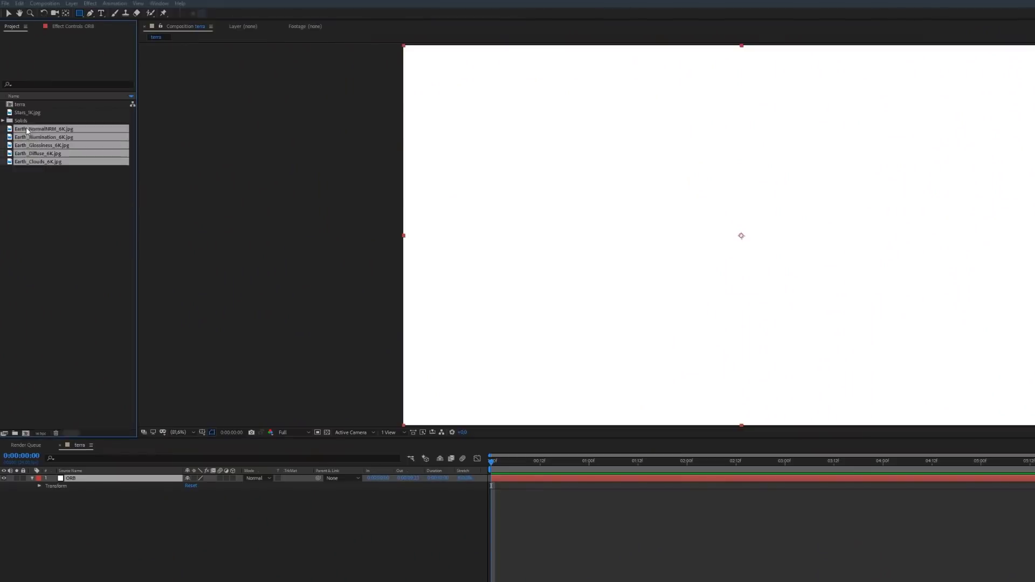
left_click_drag(41, 216, 71, 483)
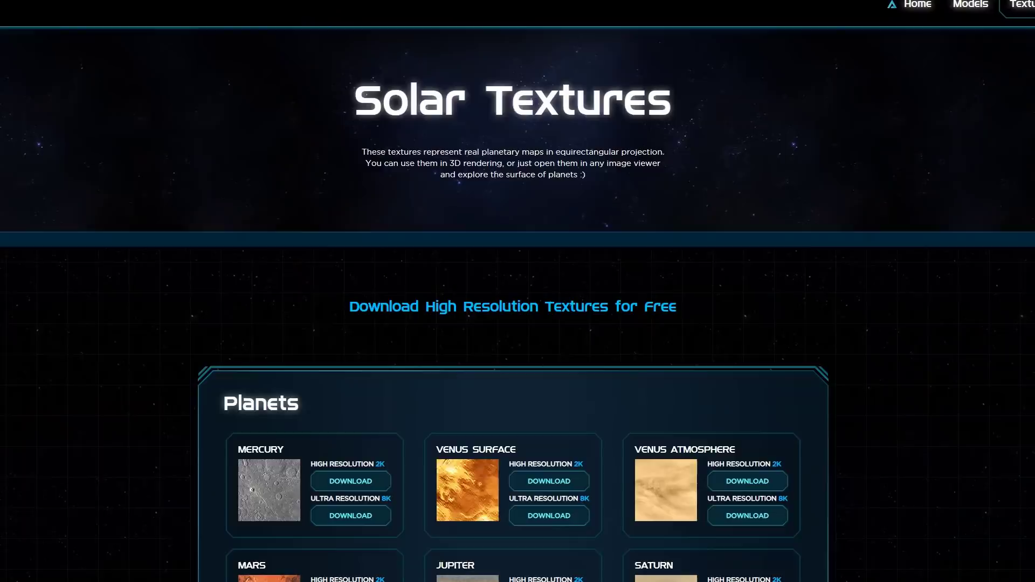
Scroll the Solar Textures page down to the Earth day, night, clouds, normal and specular downloads.
scroll(578, 453, "down", 7)
scroll(580, 457, "down", 10)
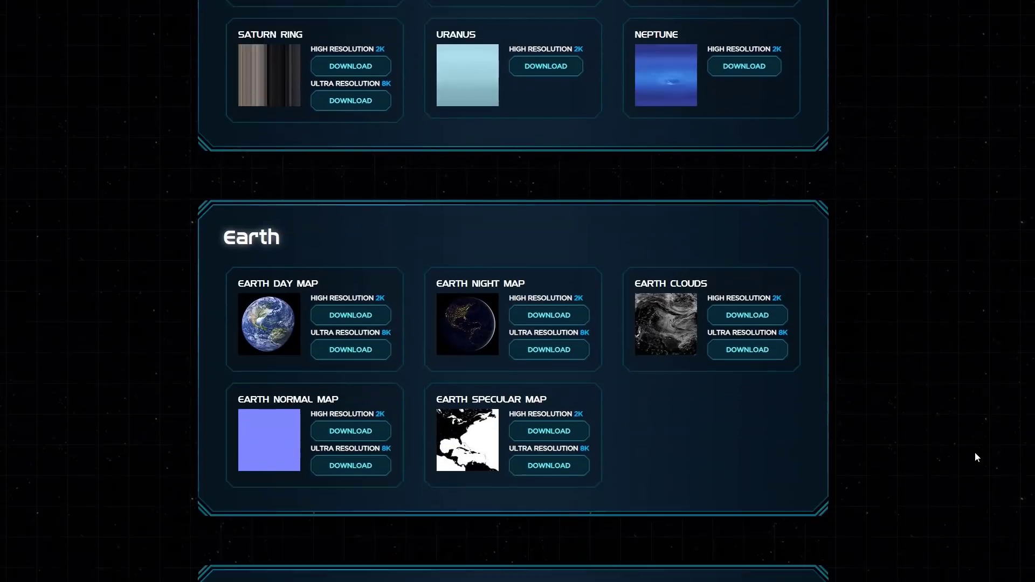
scroll(844, 442, "down", 10)
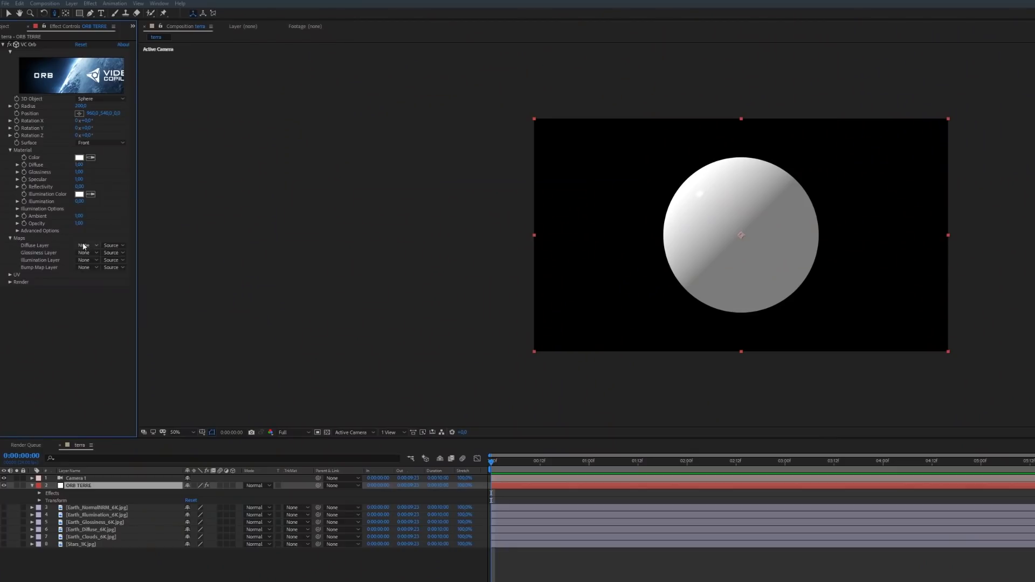
Assign Earth_Diffuse, Earth_Glossiness and Earth_Illumination as the ORB diffuse, glossiness and illumination maps.
left_click(83, 246)
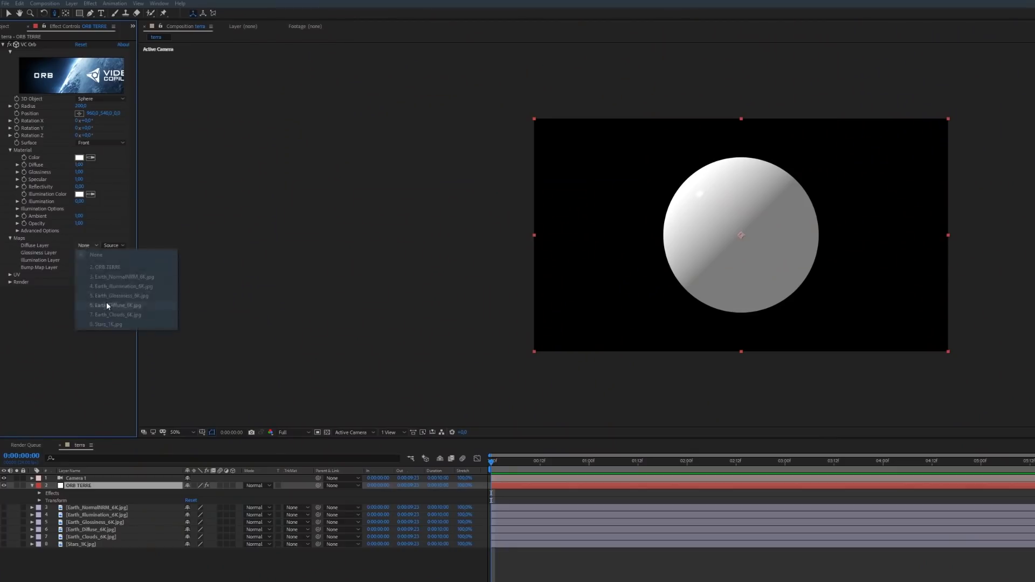
left_click(103, 306)
left_click(105, 325)
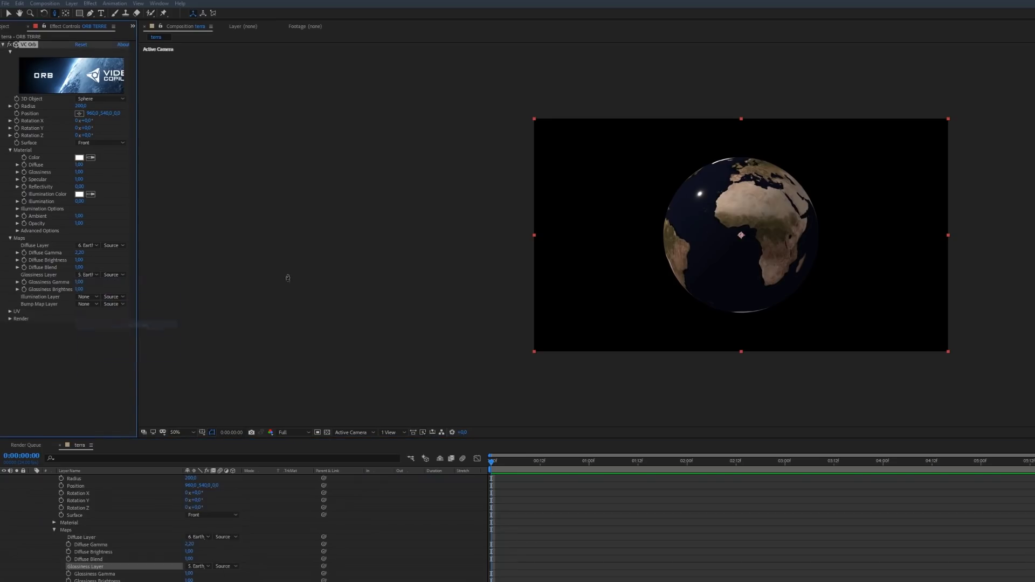
left_click(110, 338)
Use Earth_NormalNRM as the bump map treated as a normal map, then add a light.
left_click(86, 318)
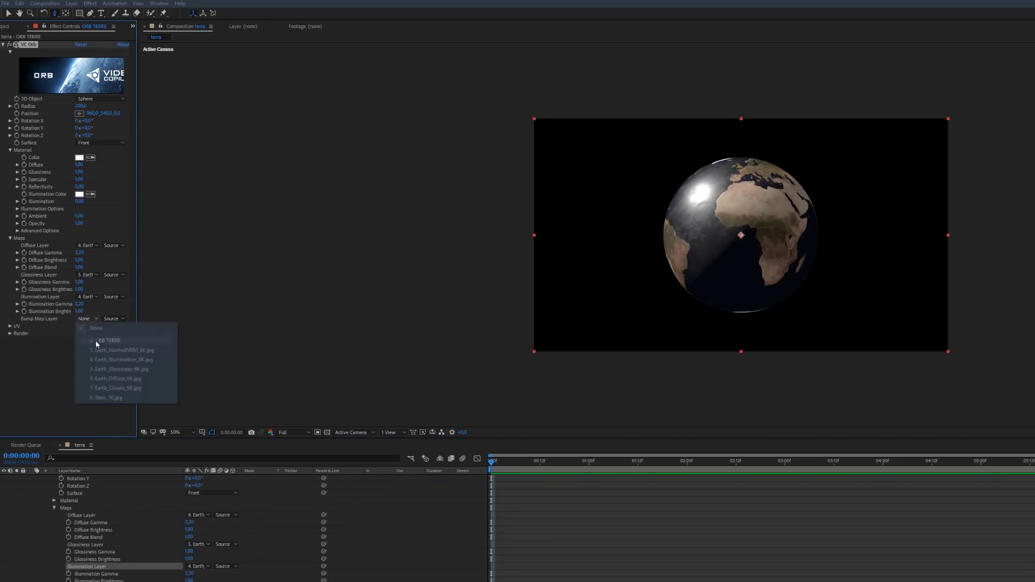
left_click(112, 351)
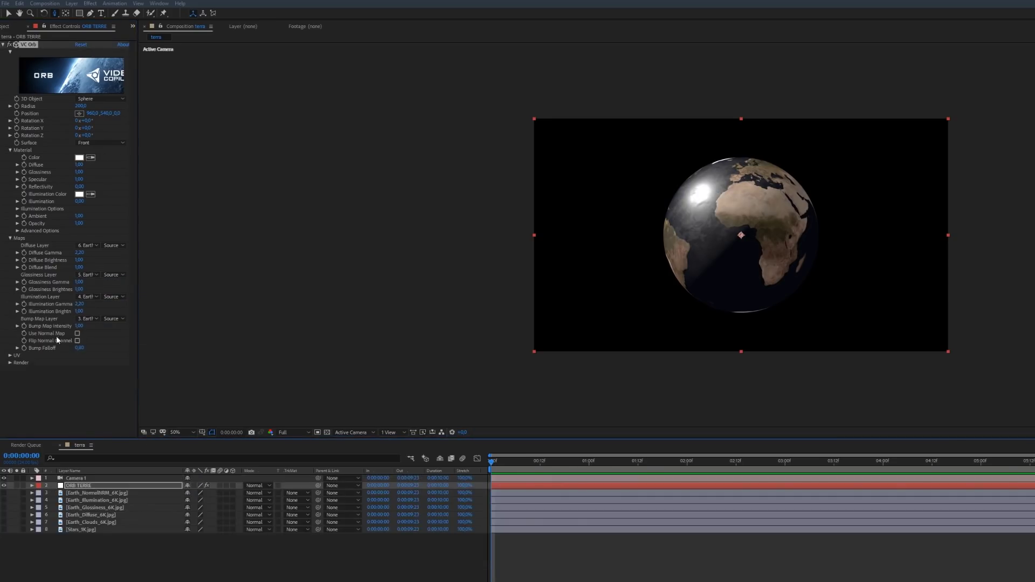
left_click(77, 333)
key("period")
key("period")
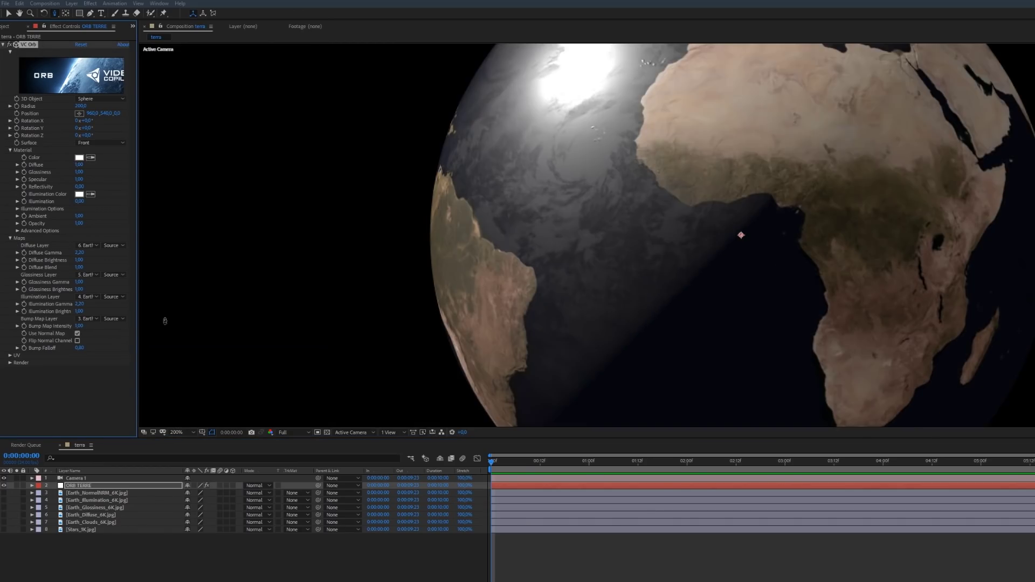
left_click(77, 333)
key("comma")
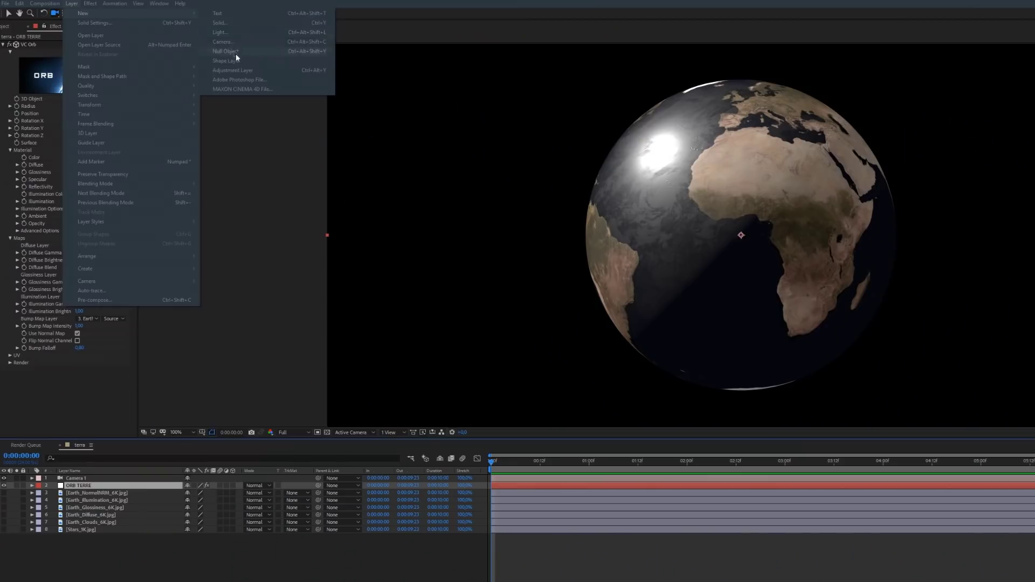
left_click(235, 53)
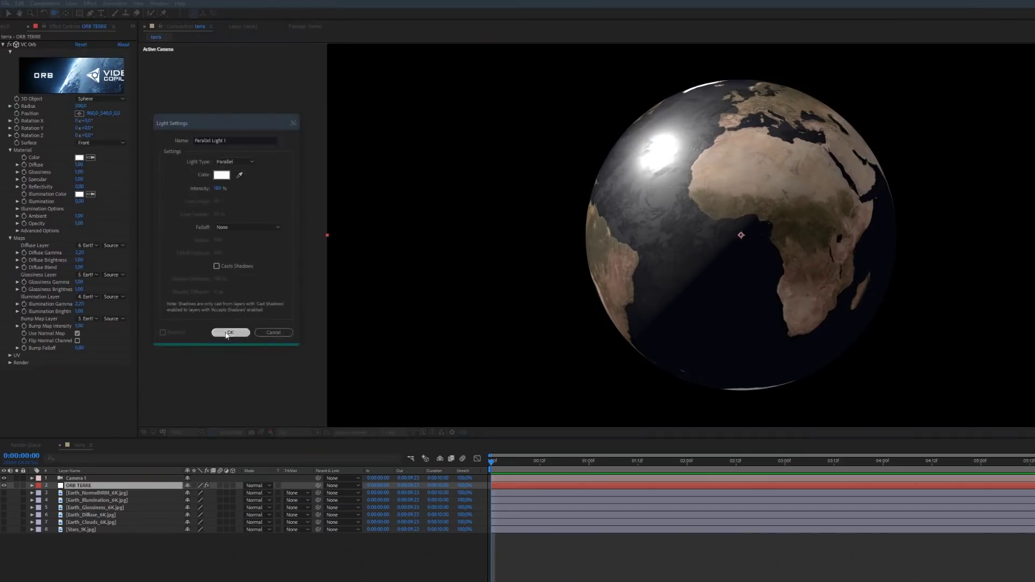
Add the parallel light and move it behind the globe so only a crescent is lit.
left_click(230, 332)
key("comma")
key("comma")
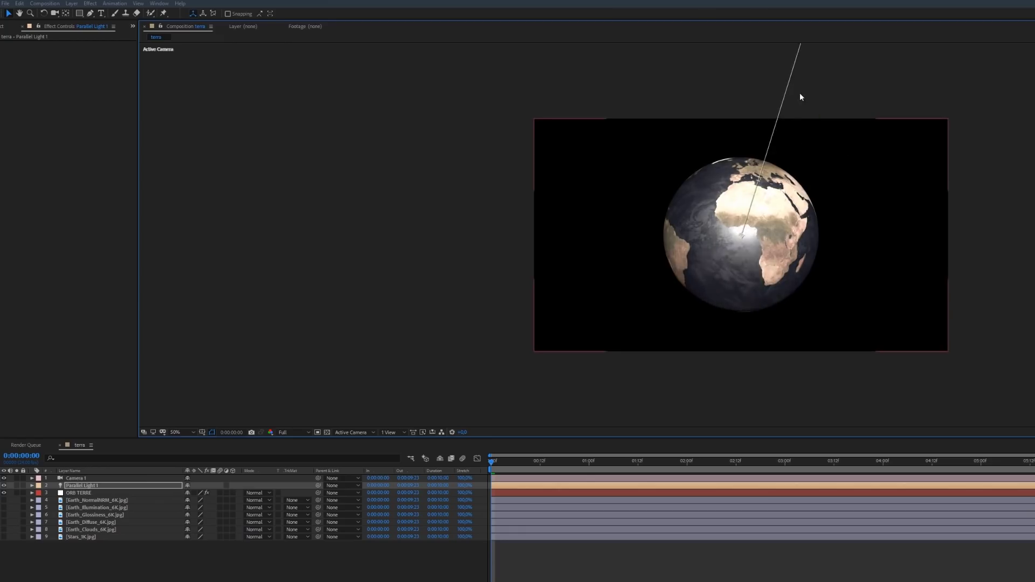
key("comma")
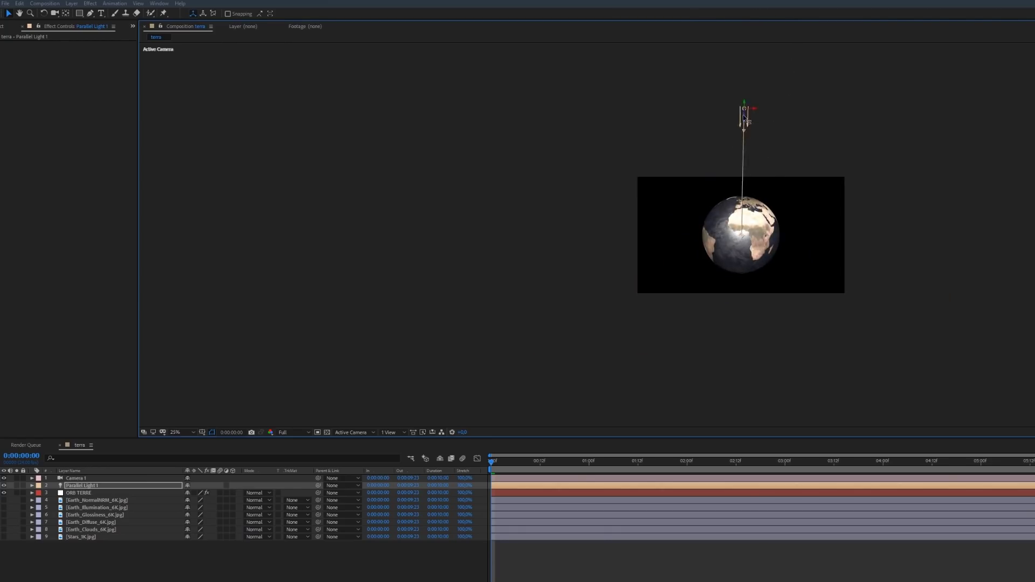
left_click_drag(751, 176, 695, 182)
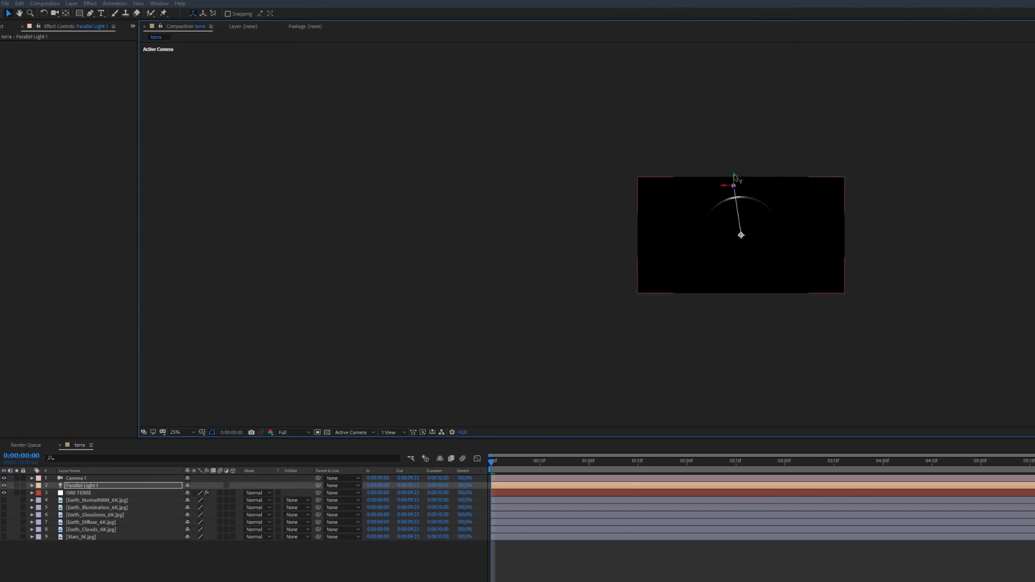
key("period")
key("period")
Keyframe Camera 1 moving closer at the end, raise illumination for city lights, and duplicate ORB TERRE.
left_click(73, 478)
key("p")
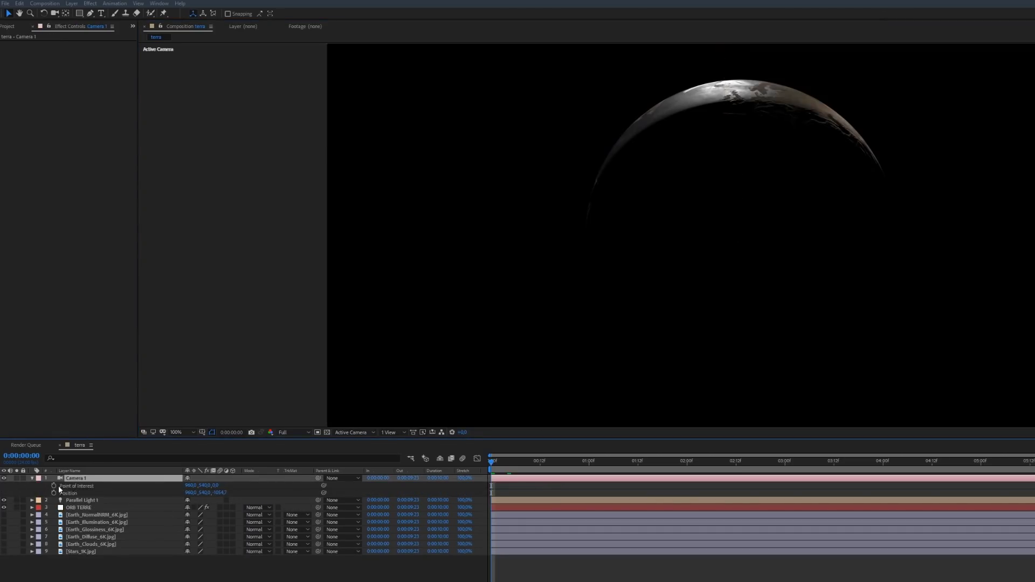
key("End")
left_click(54, 485)
left_click(53, 493)
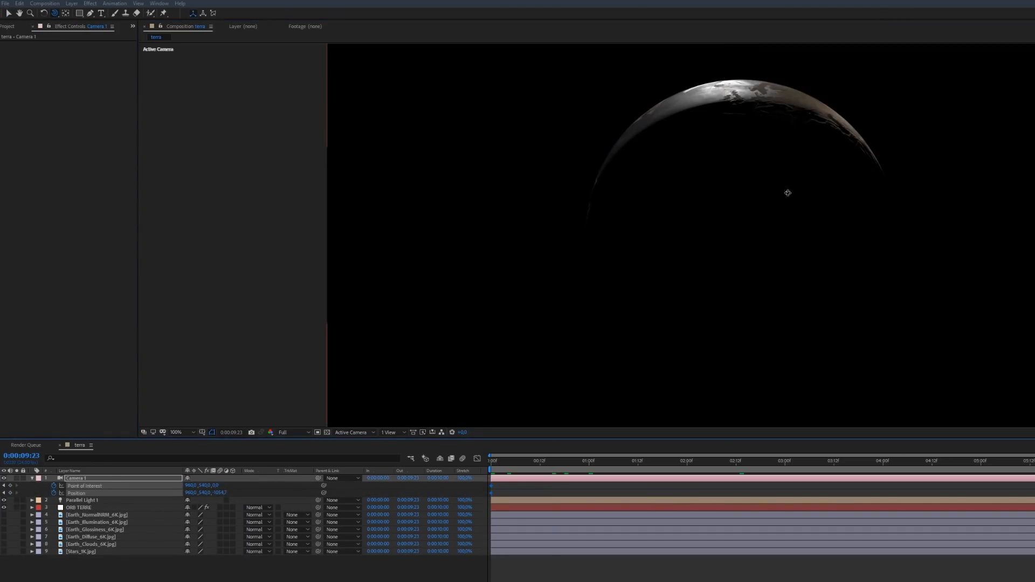
left_click_drag(787, 193, 757, 199)
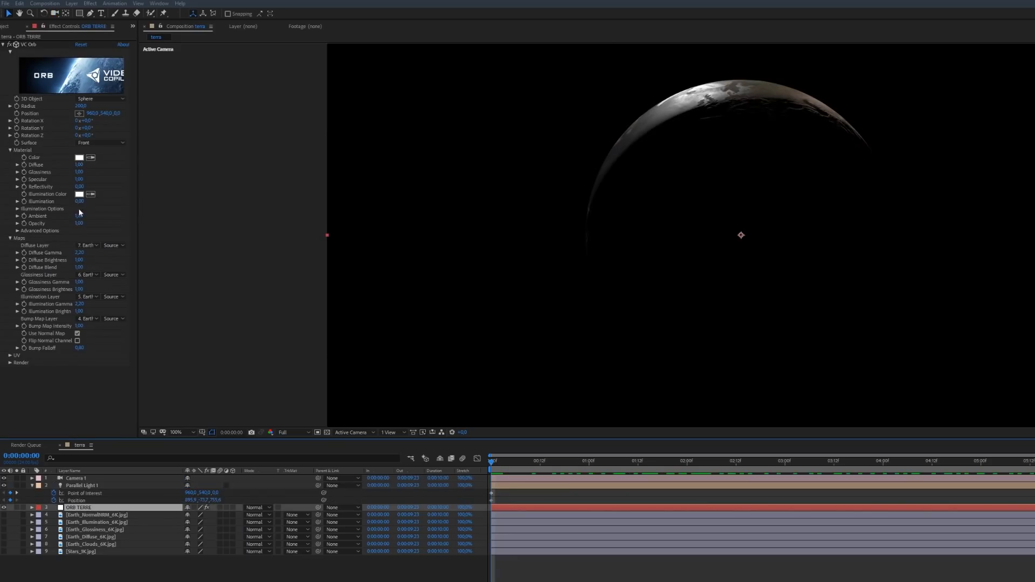
left_click_drag(79, 202, 96, 197)
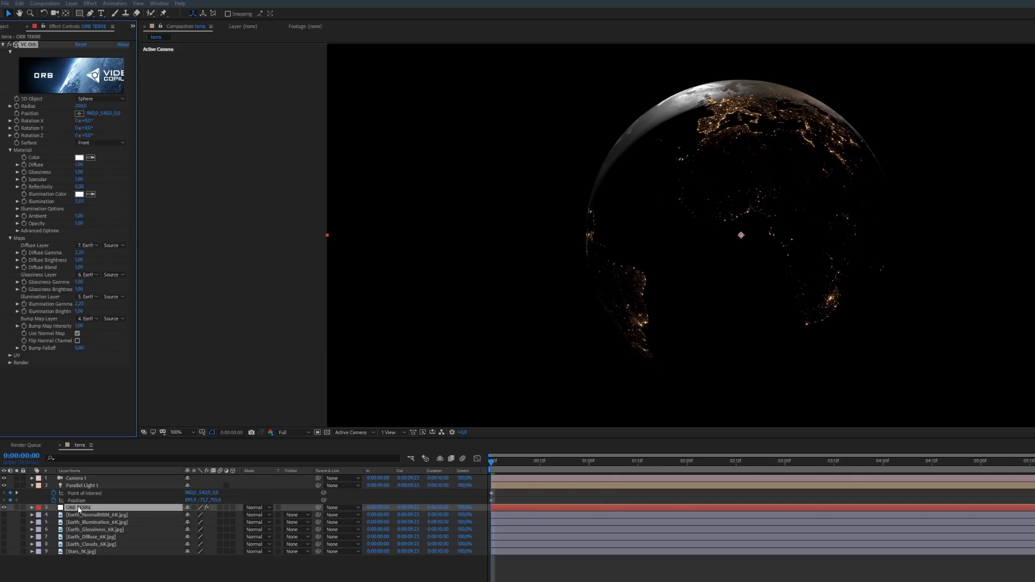
key("ctrl+d")
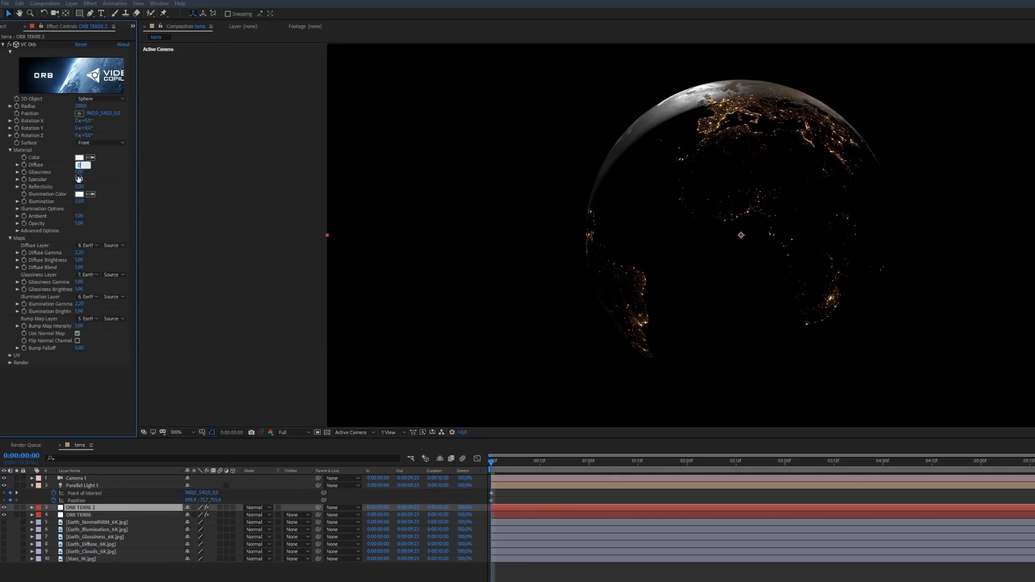
Set the copy's glossiness to 0 and blend it onto the globe in Screen mode.
key("Return")
left_click(18, 186)
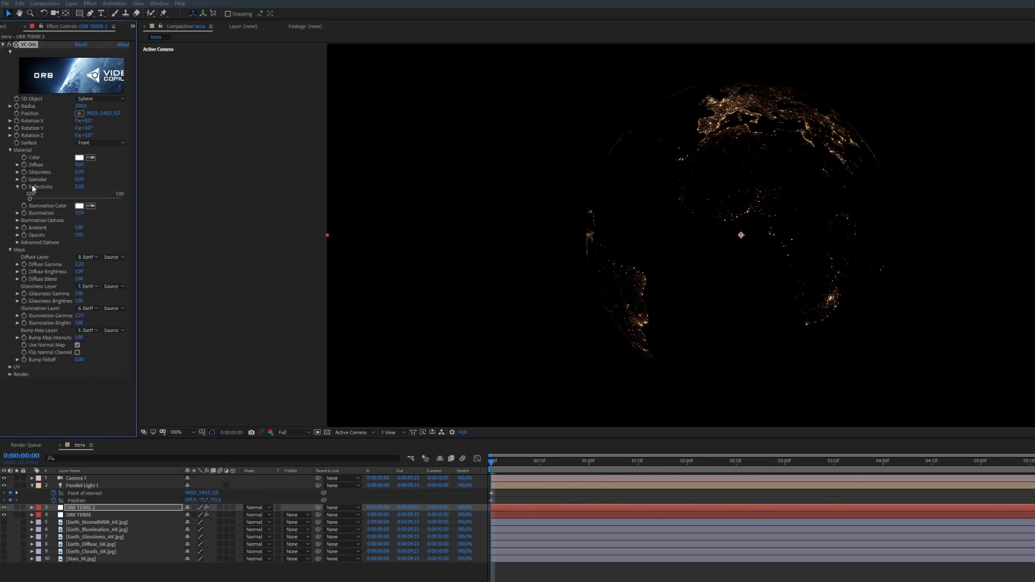
left_click(257, 507)
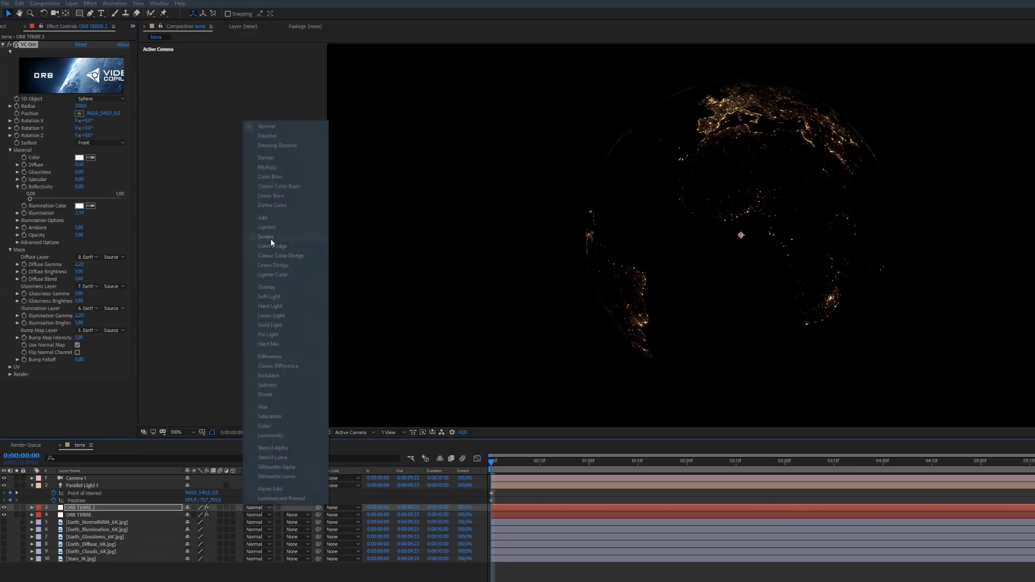
left_click(266, 237)
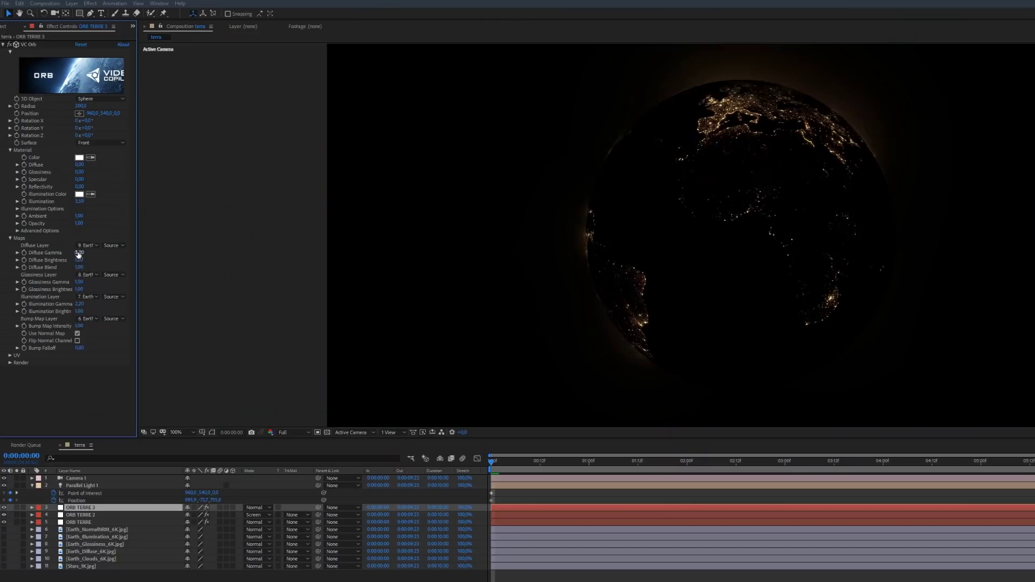
Remove the diffuse, glossiness and illumination maps and lower Shadow/Light Contrast for a bright rim.
left_click(87, 246)
left_click(92, 254)
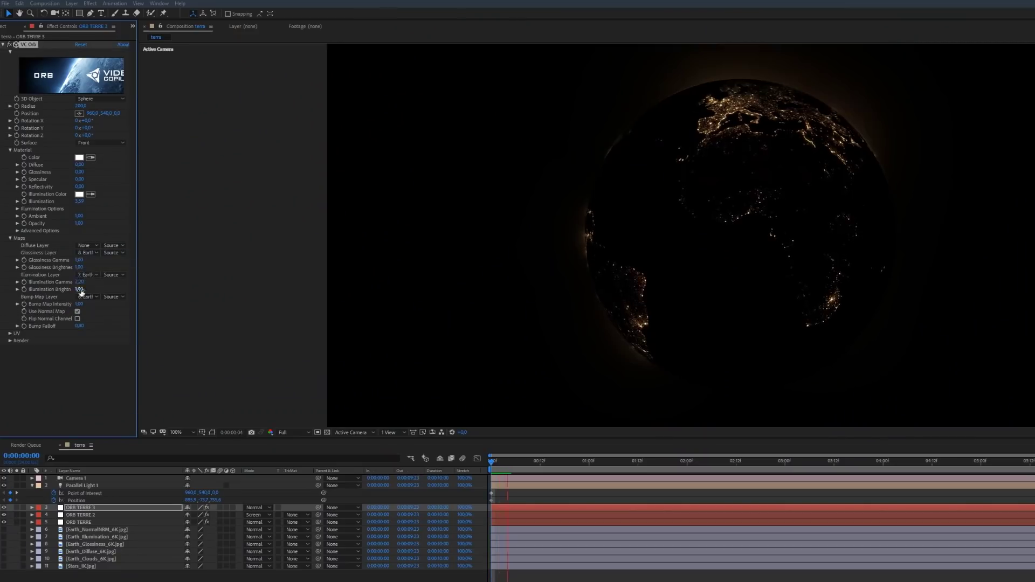
left_click(86, 253)
left_click(87, 261)
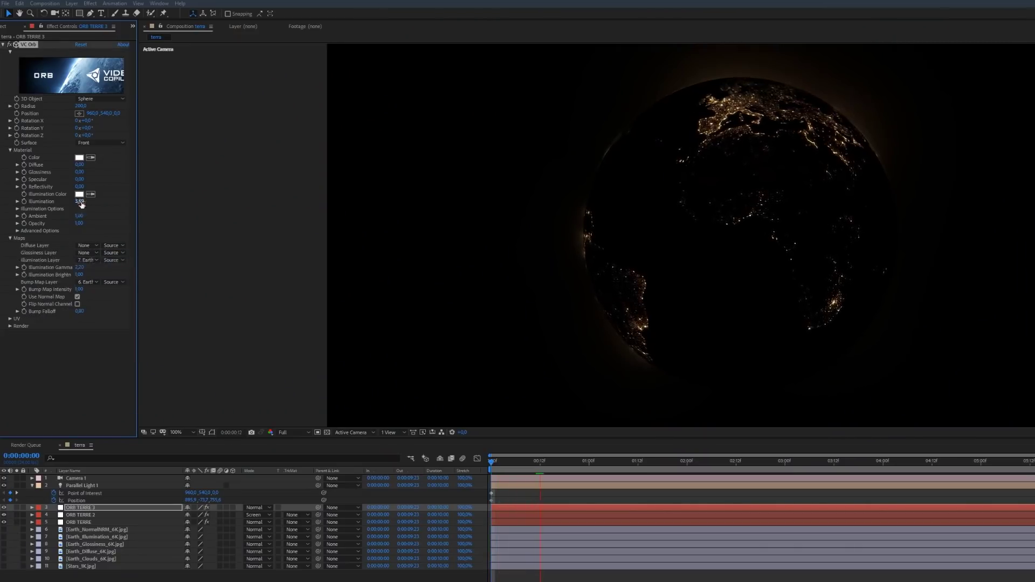
left_click(87, 259)
left_click(88, 268)
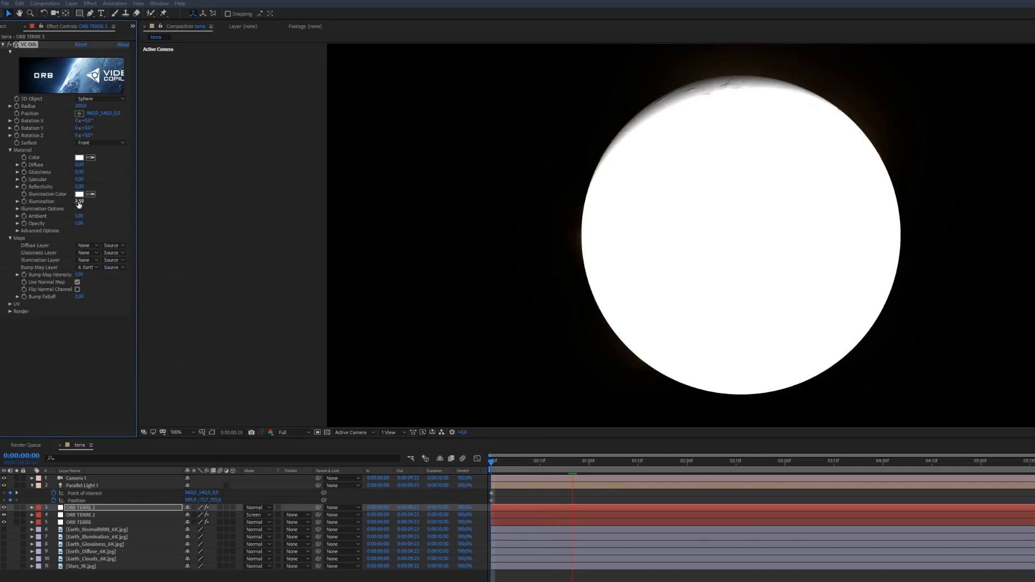
left_click(17, 209)
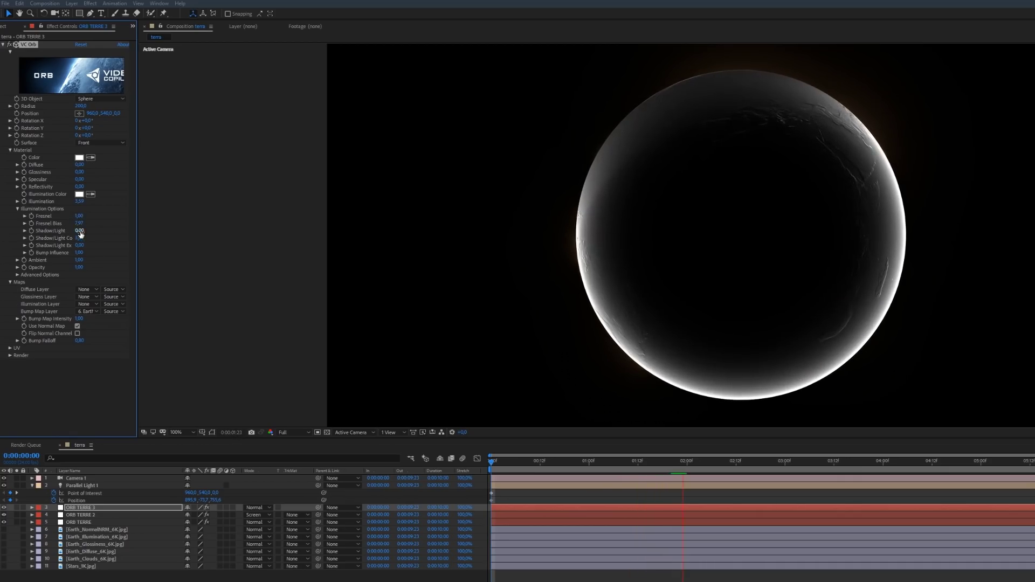
left_click_drag(83, 243, 146, 237)
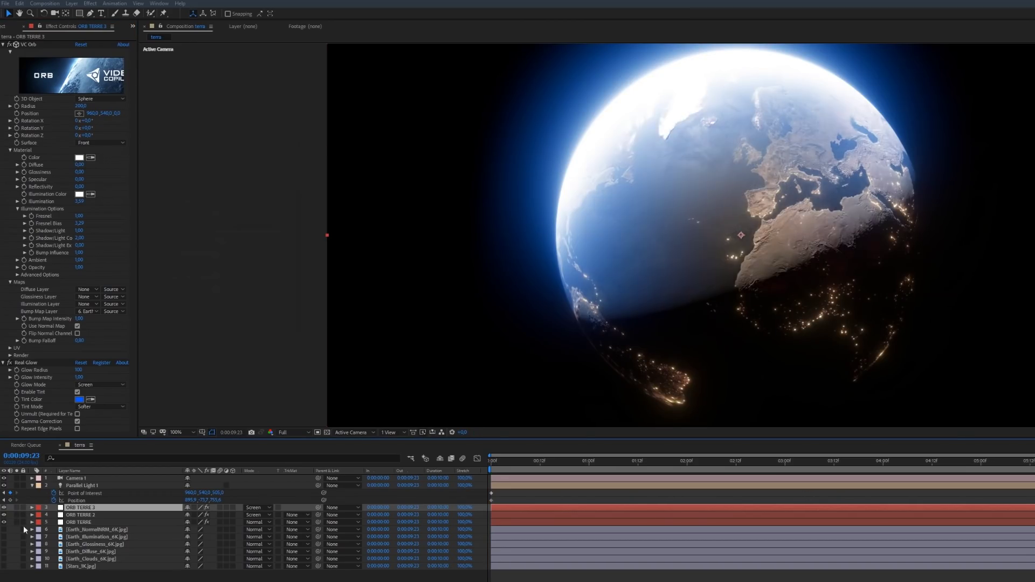
Solo ORB TERRE 3 and toggle its blue Real Glow off and on to compare.
left_click(17, 507)
left_click(9, 362)
left_click(8, 362)
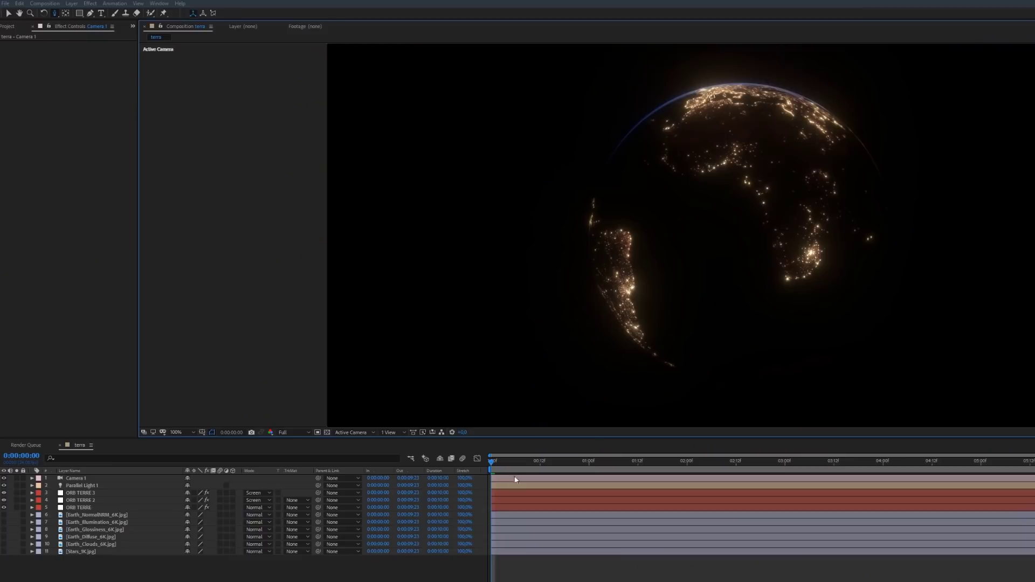
Duplicate ORB TERRE as ORB TERRE 4 and pre-compose the Earth_Clouds texture layer.
left_click(70, 508)
key("ctrl+d")
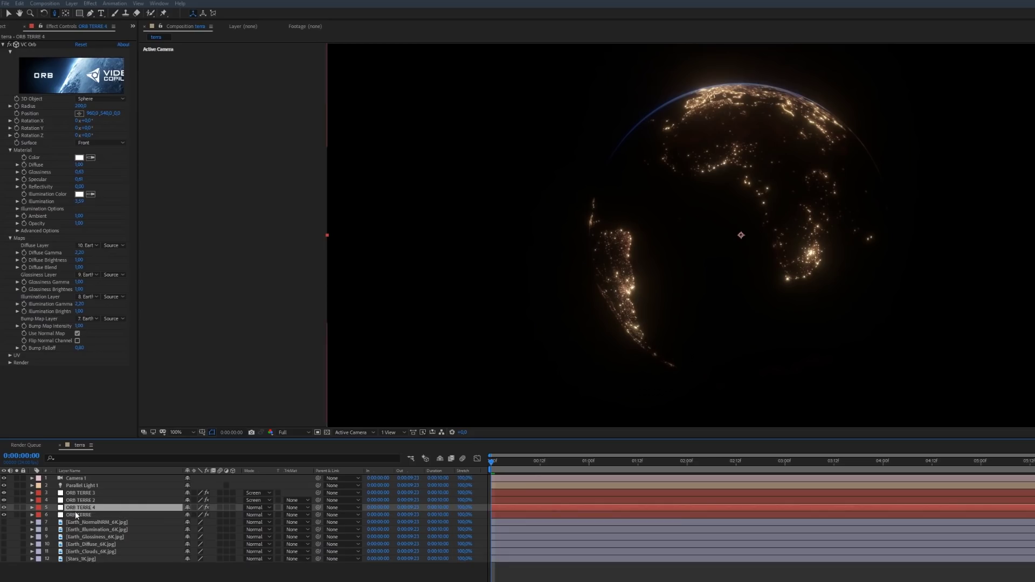
key("period")
left_click(85, 246)
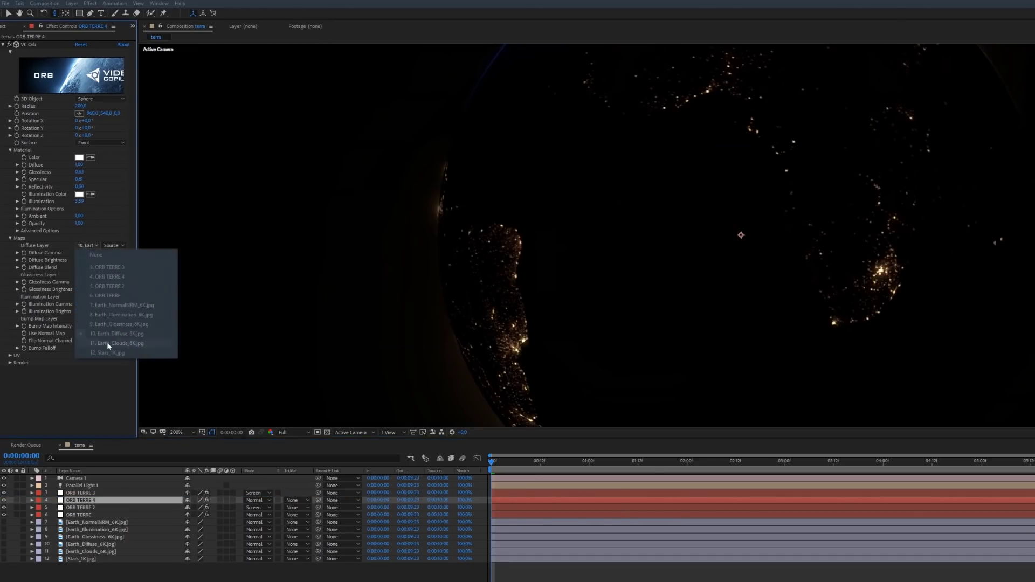
left_click(97, 551)
key("ctrl+shift+c")
key("Return")
Apply uni.Unmult to the cloud image in the precomp and check it over transparency.
left_click(86, 478)
scroll(540, 231, "down", 5)
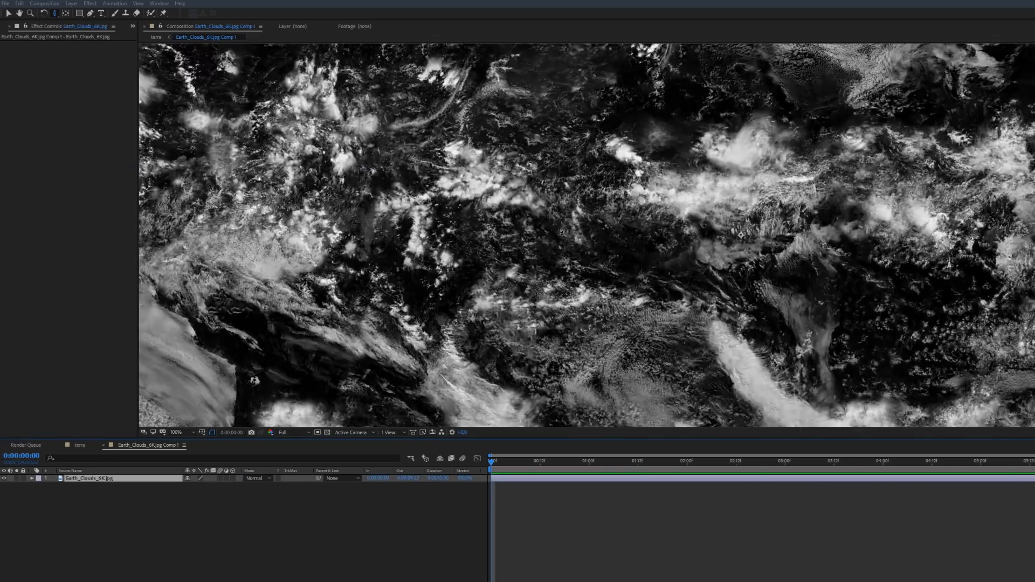
left_click(88, 5)
mouse_move(140, 414)
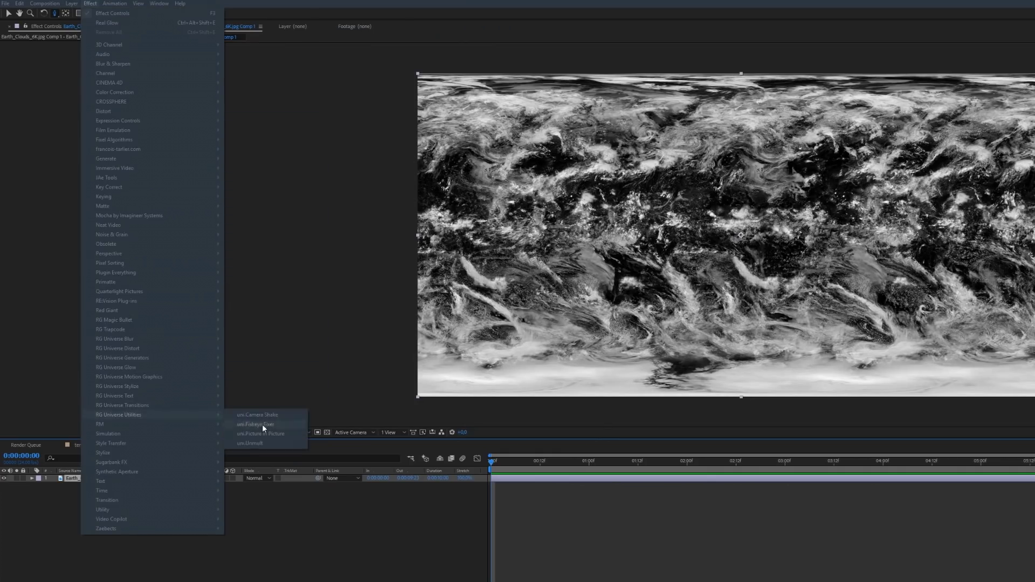
left_click(248, 443)
left_click(327, 432)
left_click(327, 432)
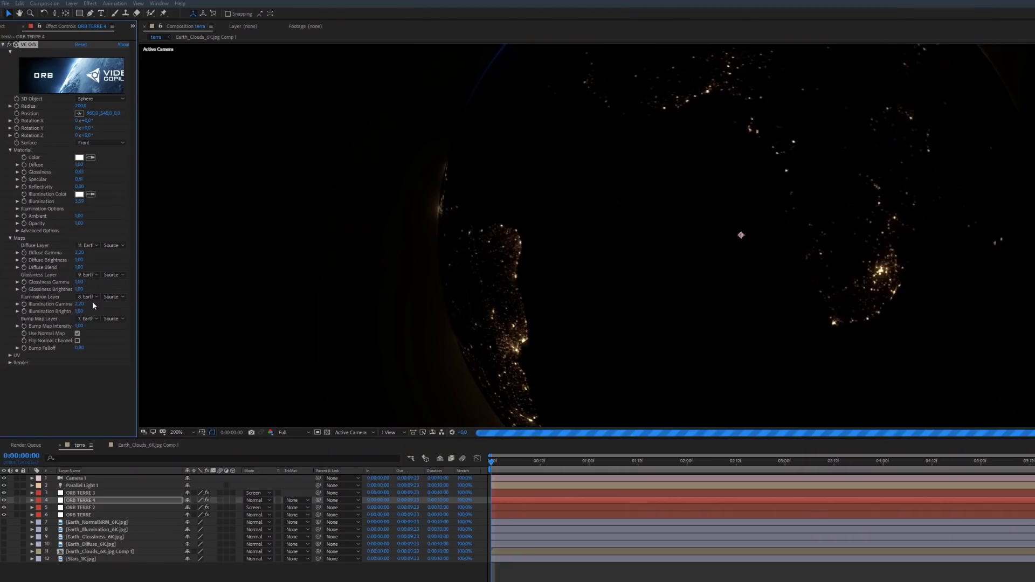
On ORB TERRE 4 set illumination to None, bump map to the clouds comp, and radius 205.
left_click(90, 302)
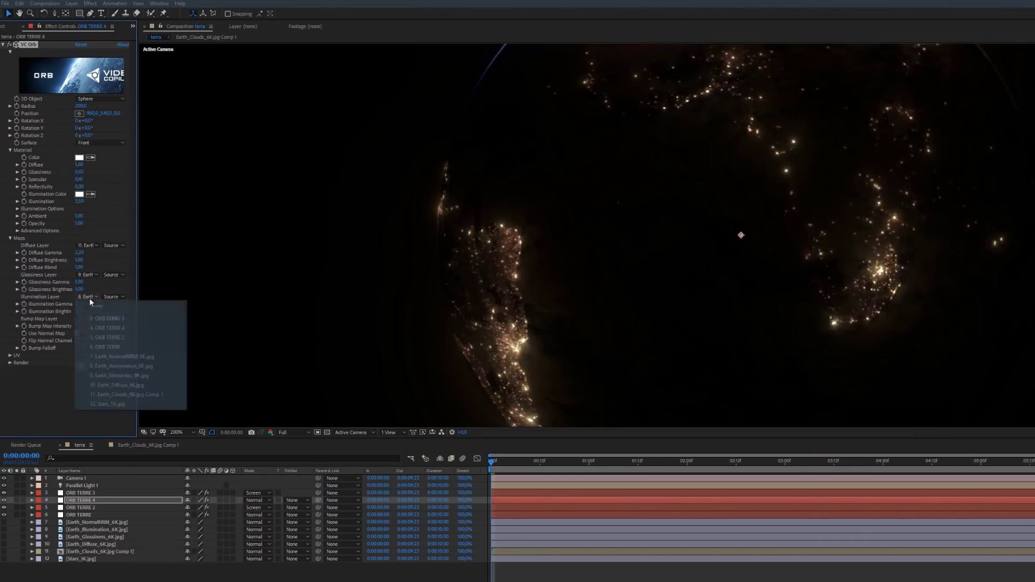
left_click(91, 305)
left_click(91, 305)
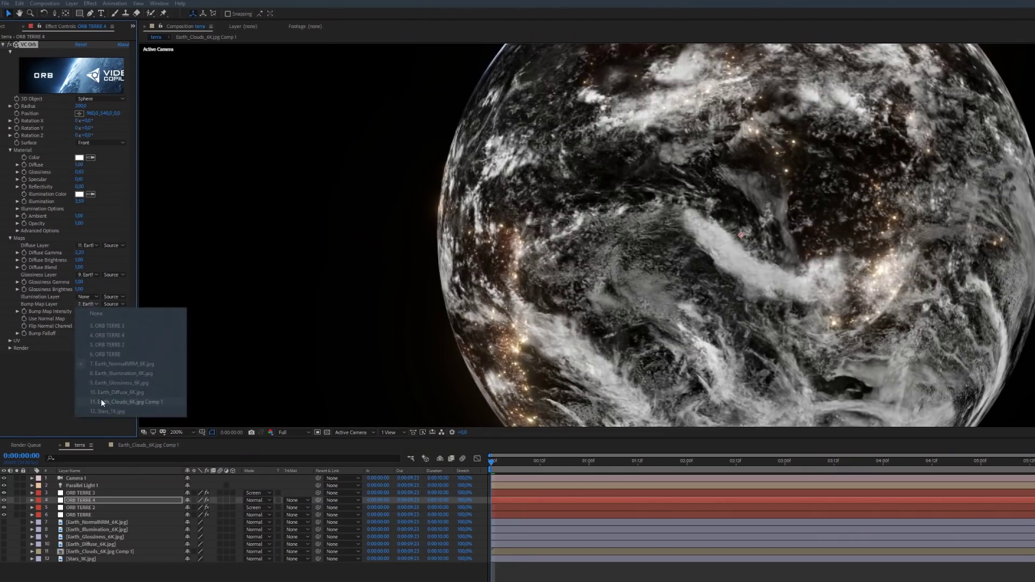
left_click(102, 402)
key("comma")
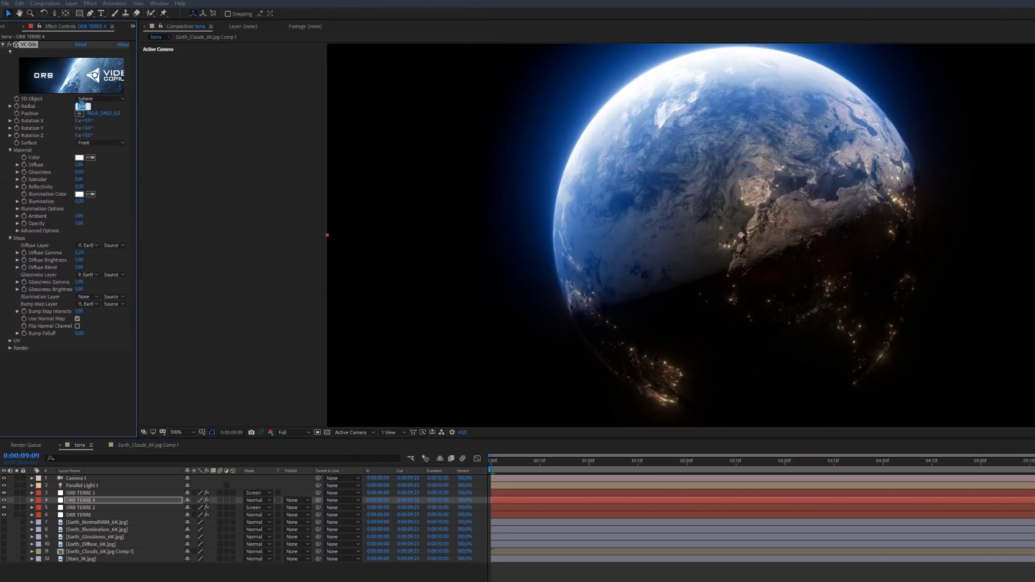
key("Return")
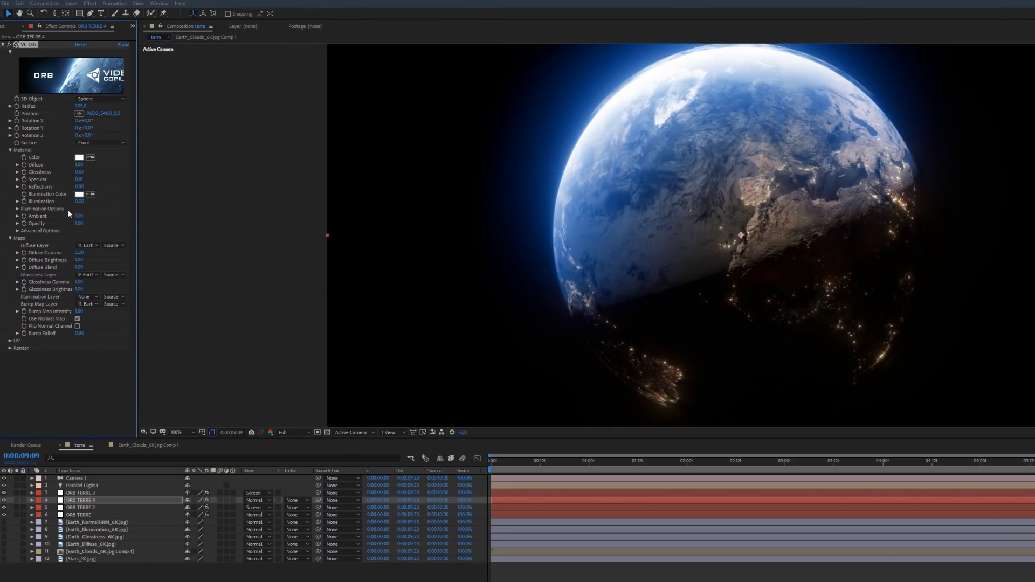
left_click(51, 231)
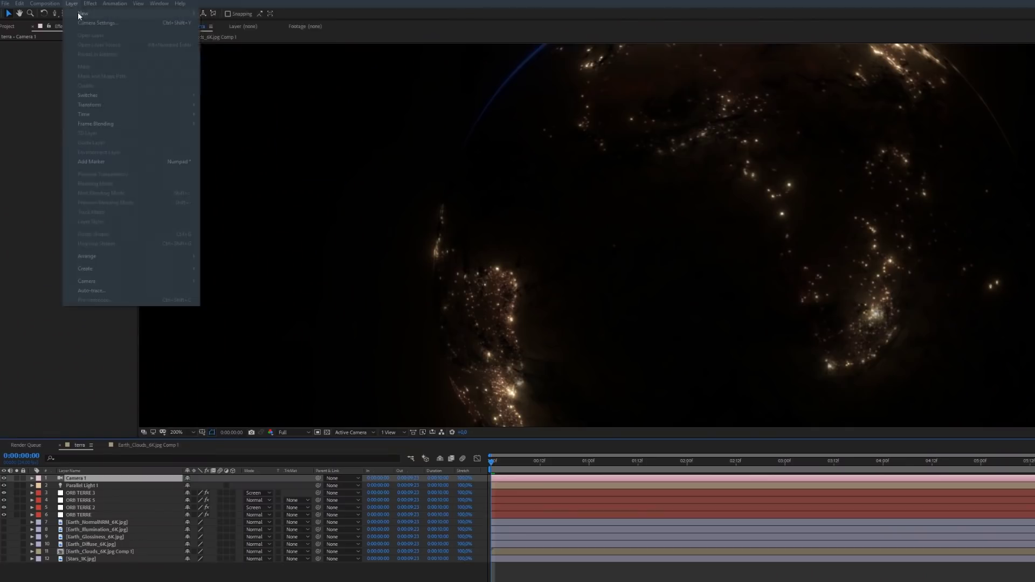
Add an adjustment layer with CC Radial Fast Blur and set its blending mode to Screen.
mouse_move(81, 13)
left_click(260, 72)
left_click(90, 3)
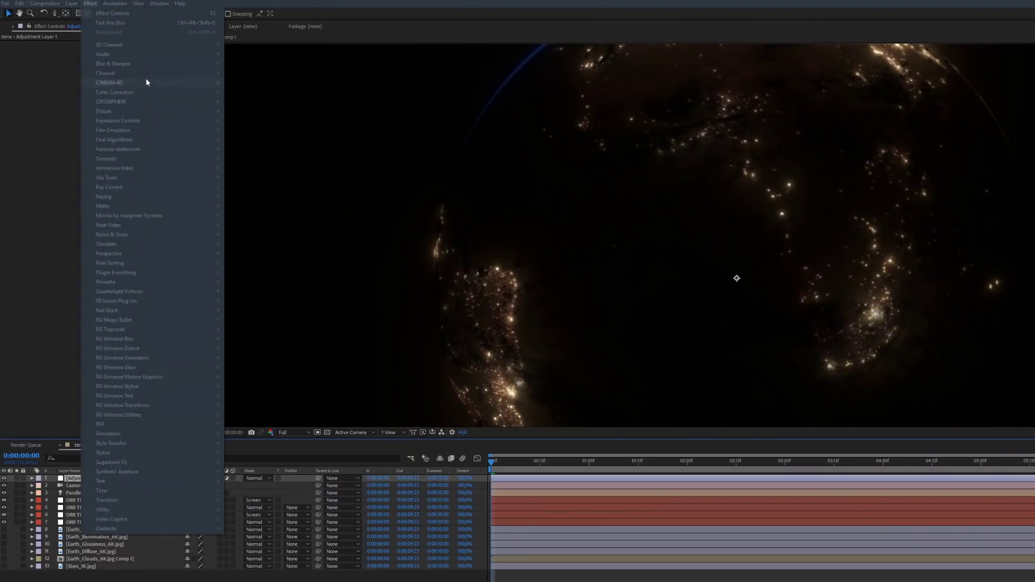
mouse_move(134, 63)
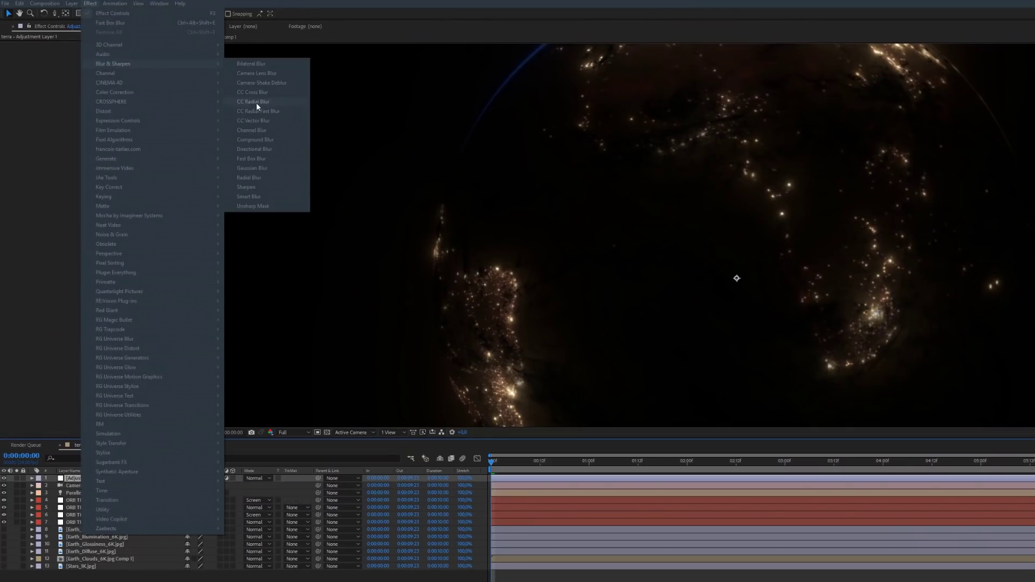
left_click(254, 109)
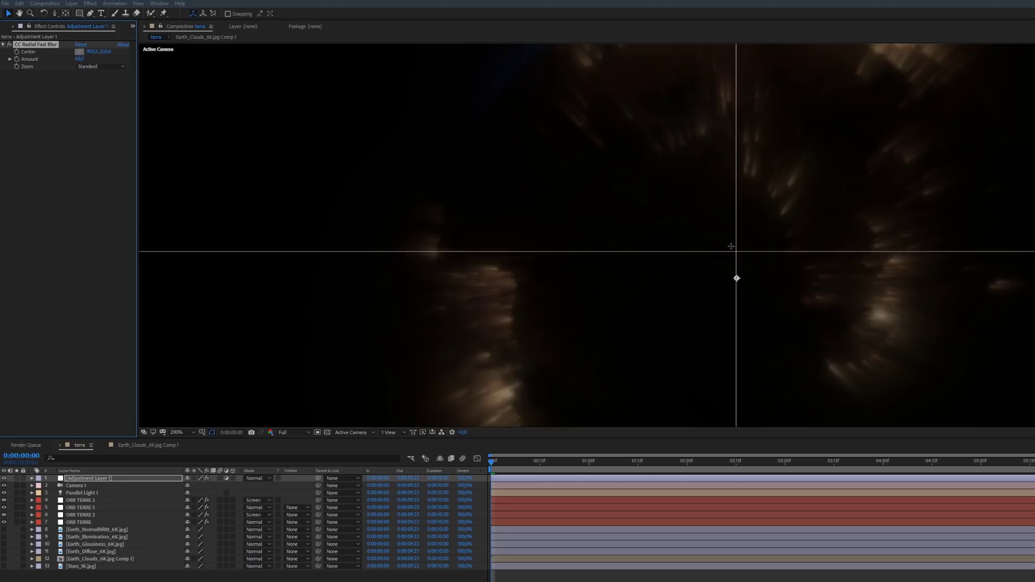
left_click(268, 478)
left_click(265, 213)
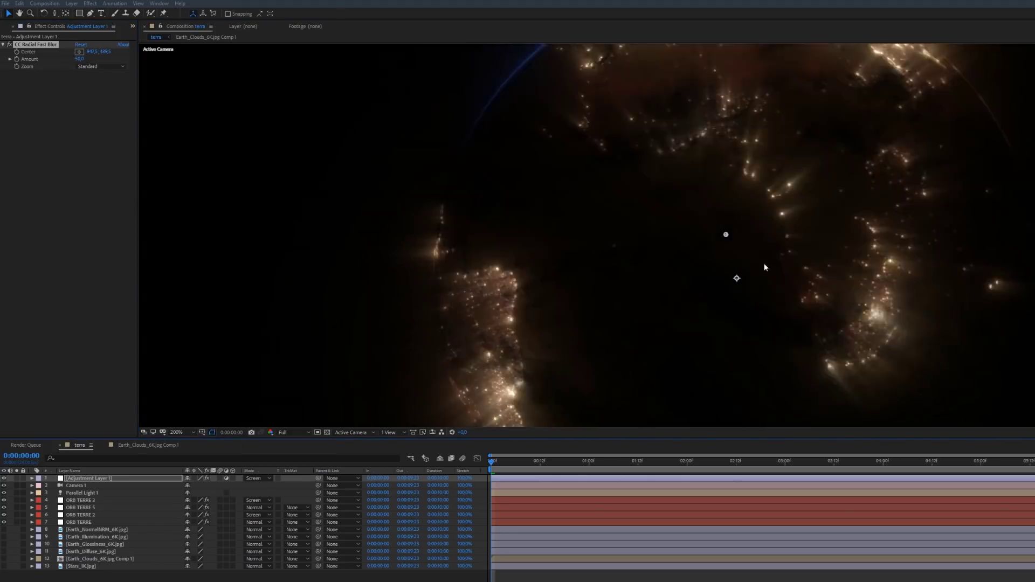
Raise the radial blur amount to 88, trying another zoom mode before returning to Standard.
scroll(755, 263, "down", 2)
left_click_drag(80, 61, 96, 59)
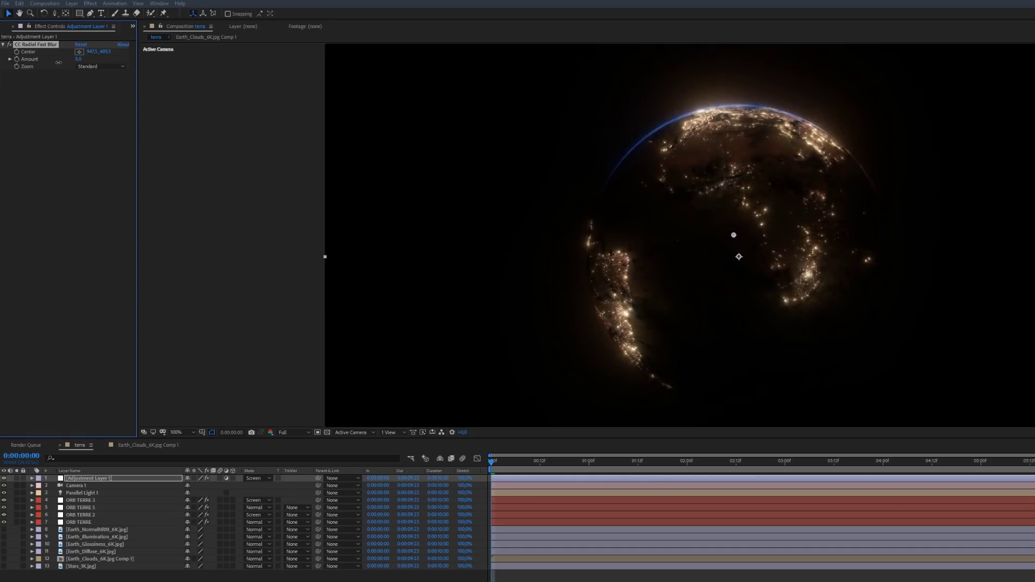
left_click(77, 66)
left_click(89, 85)
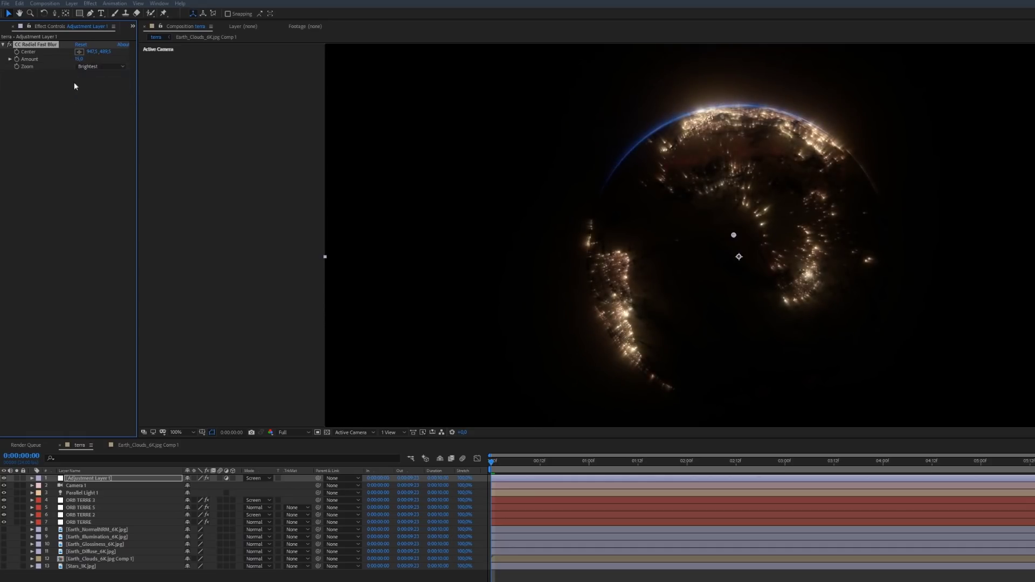
left_click(75, 66)
left_click(75, 57)
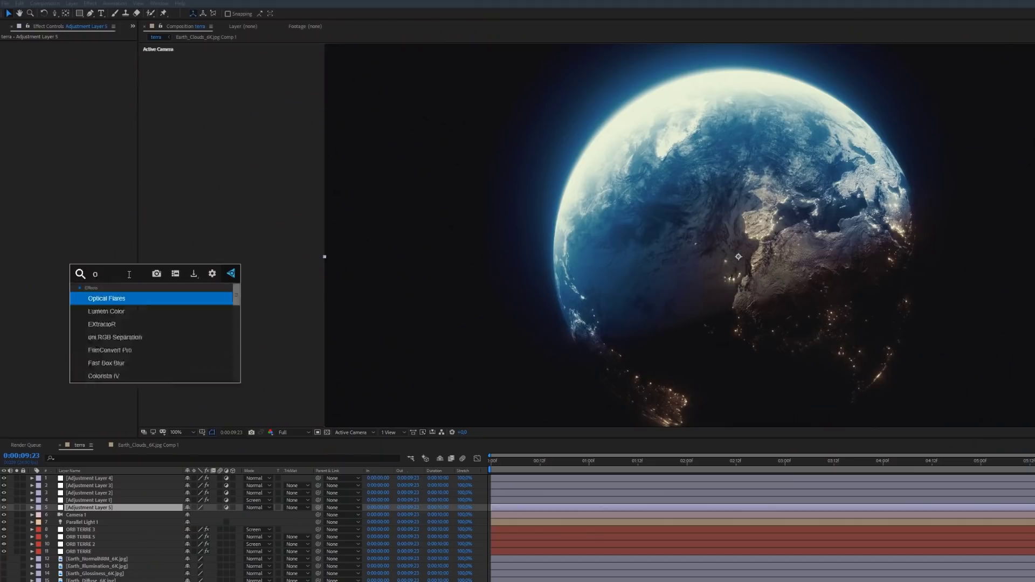
Apply Optical Flares and build a flare from only Glow and Iris elements.
key("Return")
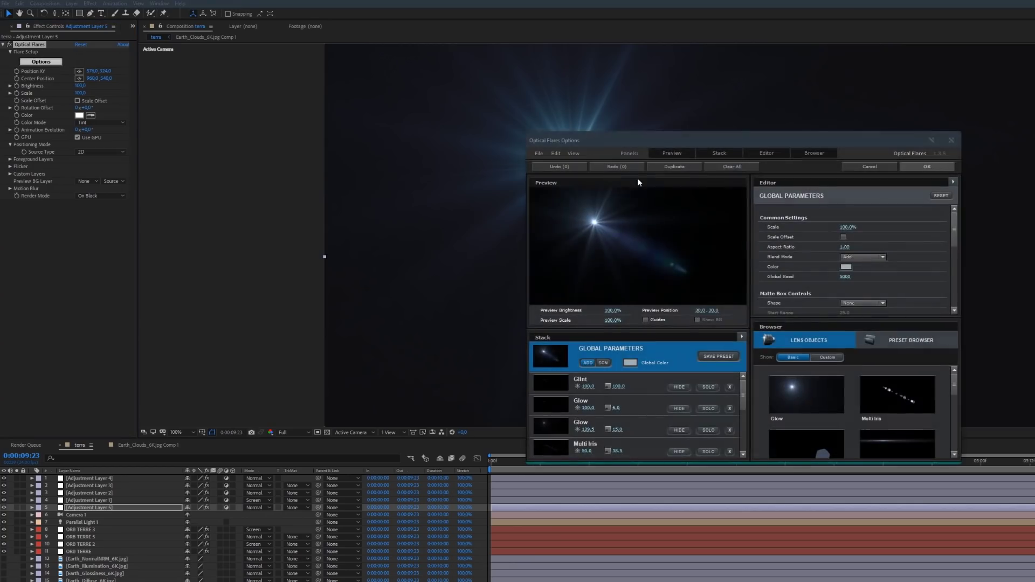
double_click(809, 386)
left_click(827, 357)
scroll(881, 389, "down", 3)
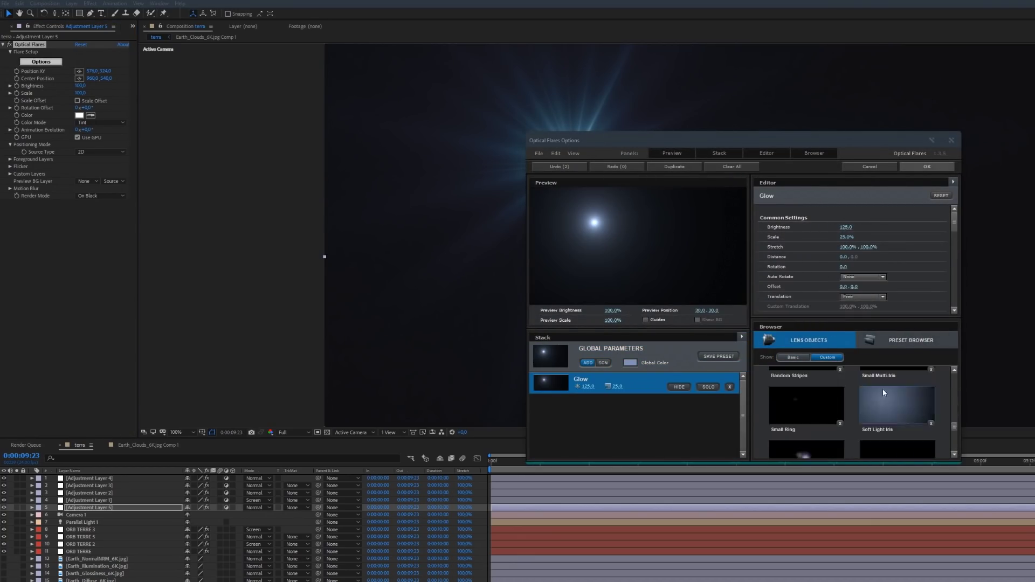
scroll(881, 395, "down", 5)
left_click(886, 399)
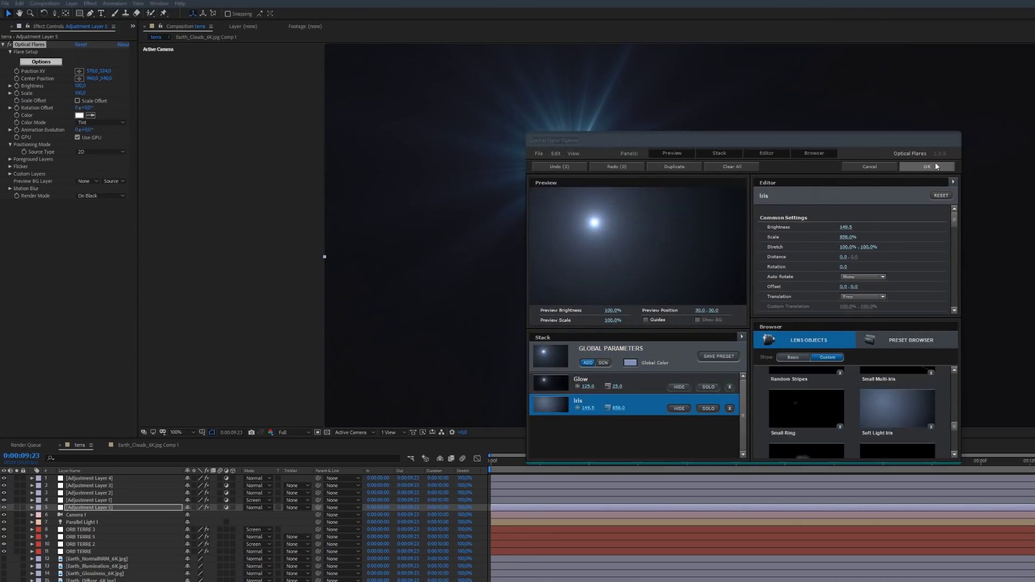
left_click(934, 164)
Set the flare layer to Screen and move the flare up near the top of frame.
scroll(666, 215, "down", 2)
left_click(258, 507)
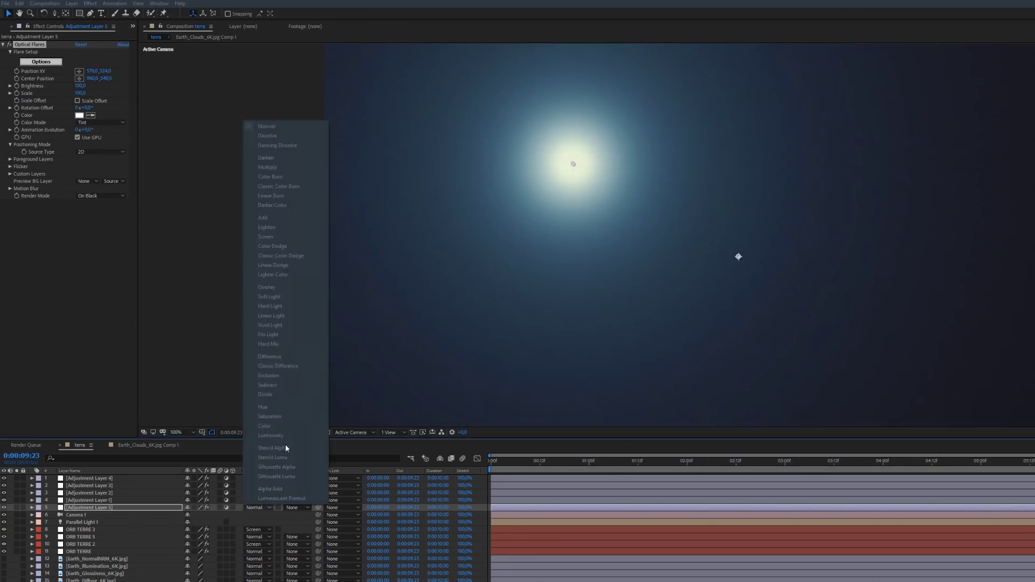
left_click(269, 274)
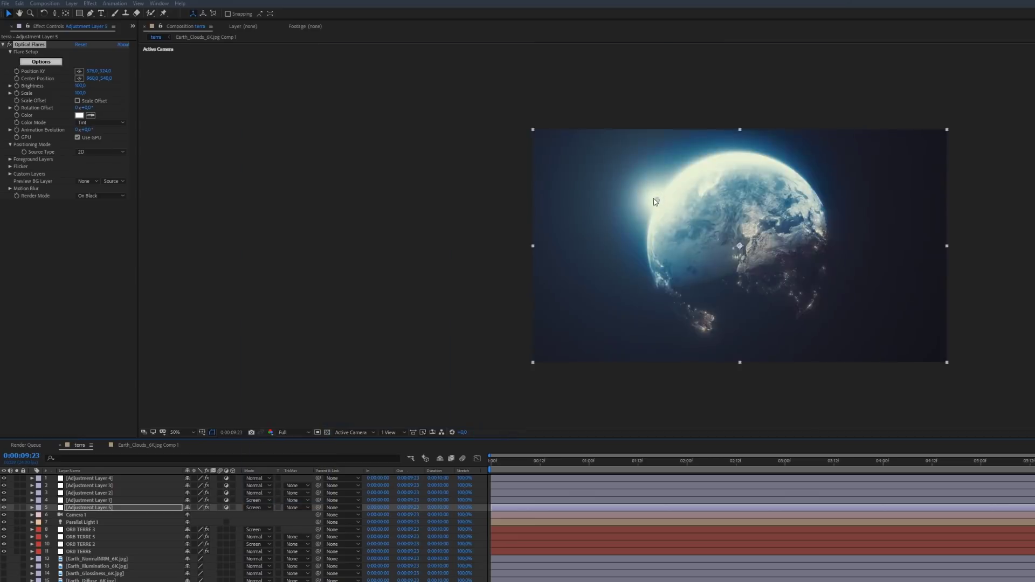
left_click(677, 61)
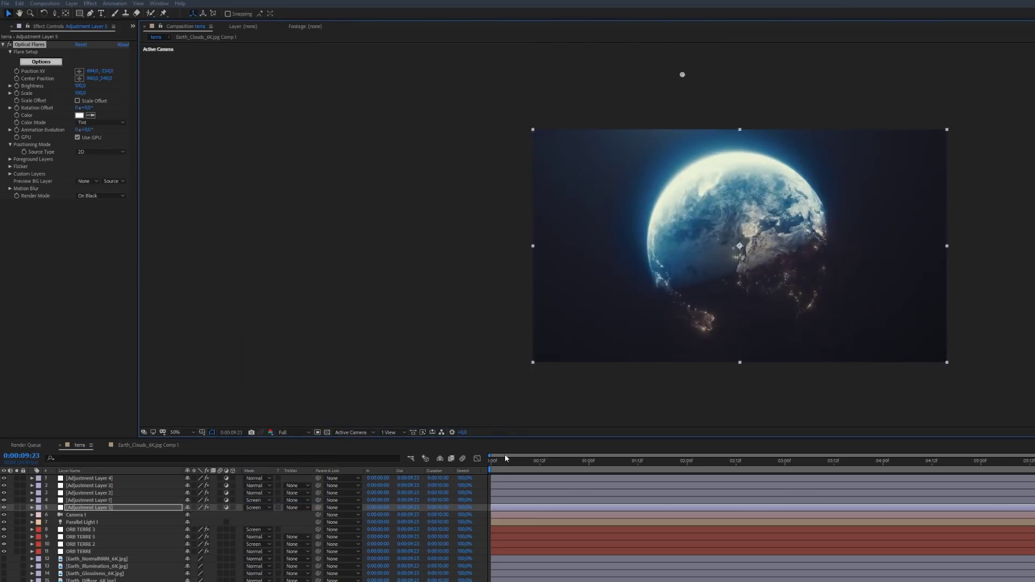